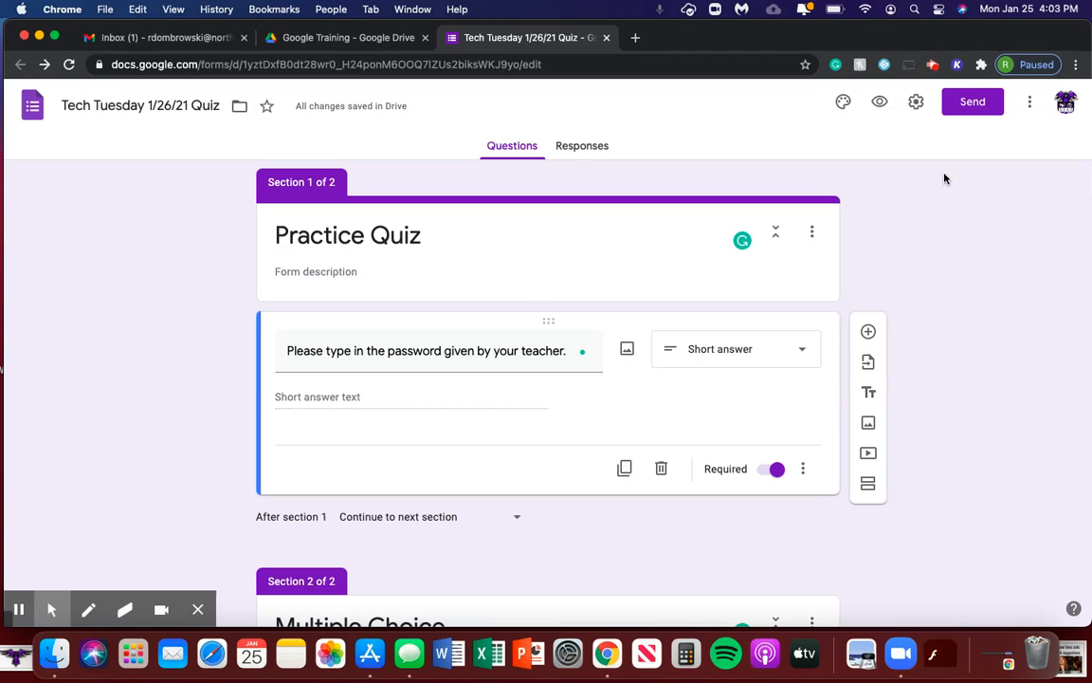
# Scroll up and down through the form to review the password question
pyautogui.scroll(-1, 944, 179)
pyautogui.scroll(1, 945, 178)
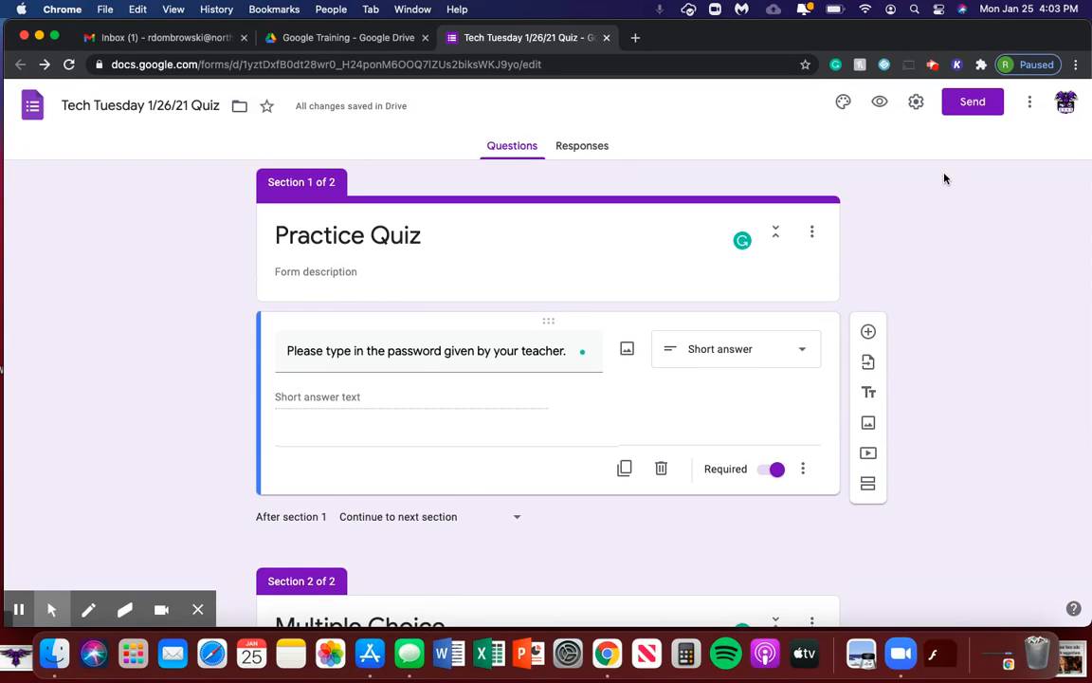
pyautogui.scroll(-3, 469, 261)
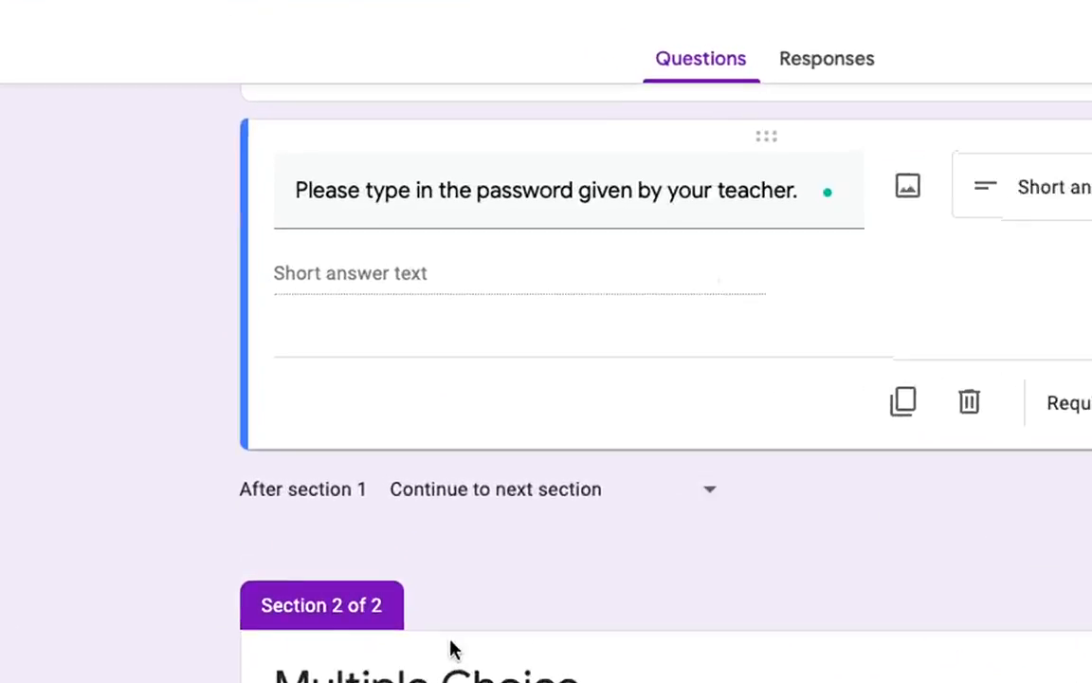
pyautogui.scroll(3, 375, 469)
pyautogui.scroll(-2, 311, 567)
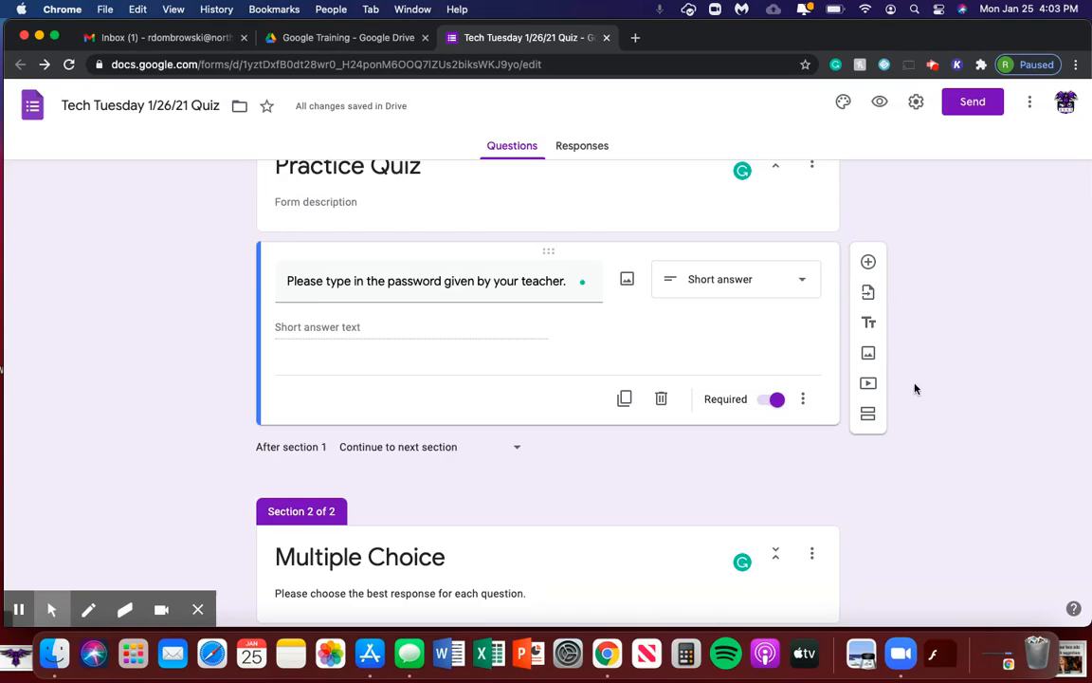
pyautogui.scroll(2, 920, 384)
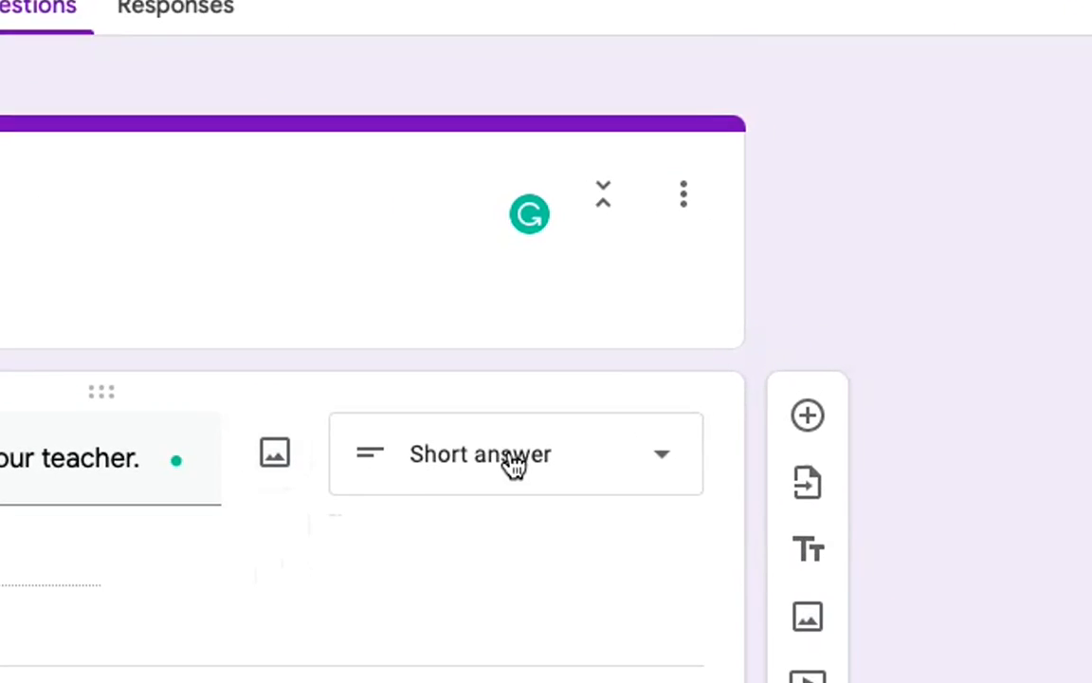
# Keep the password question as Short answer and enable response validation on it
pyautogui.click(513, 465)
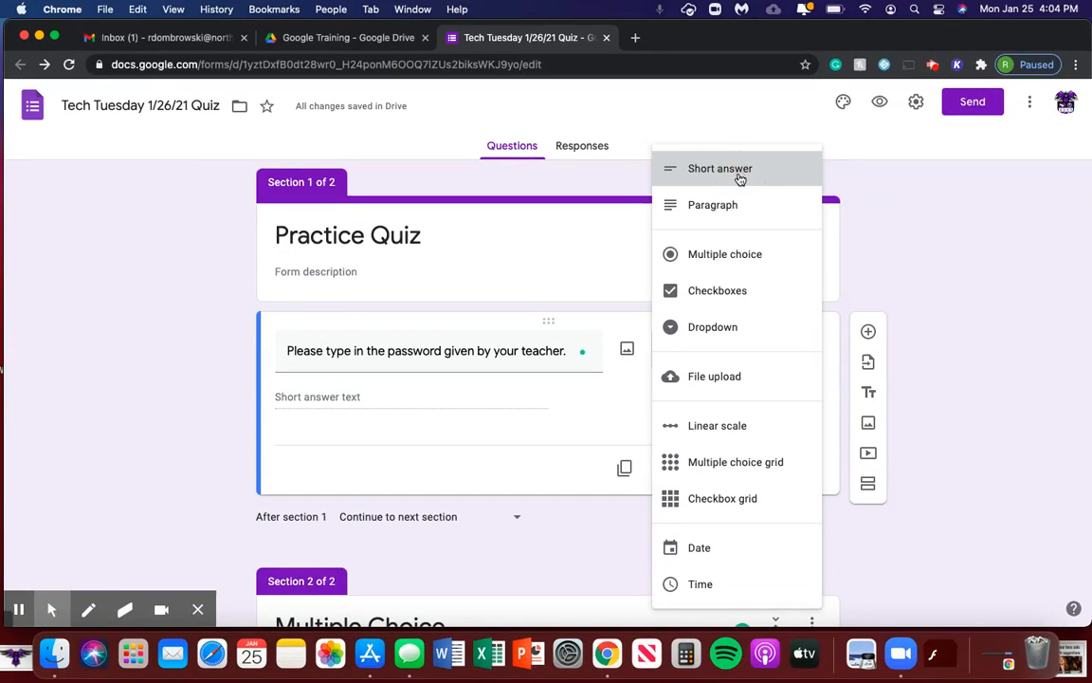
pyautogui.click(741, 178)
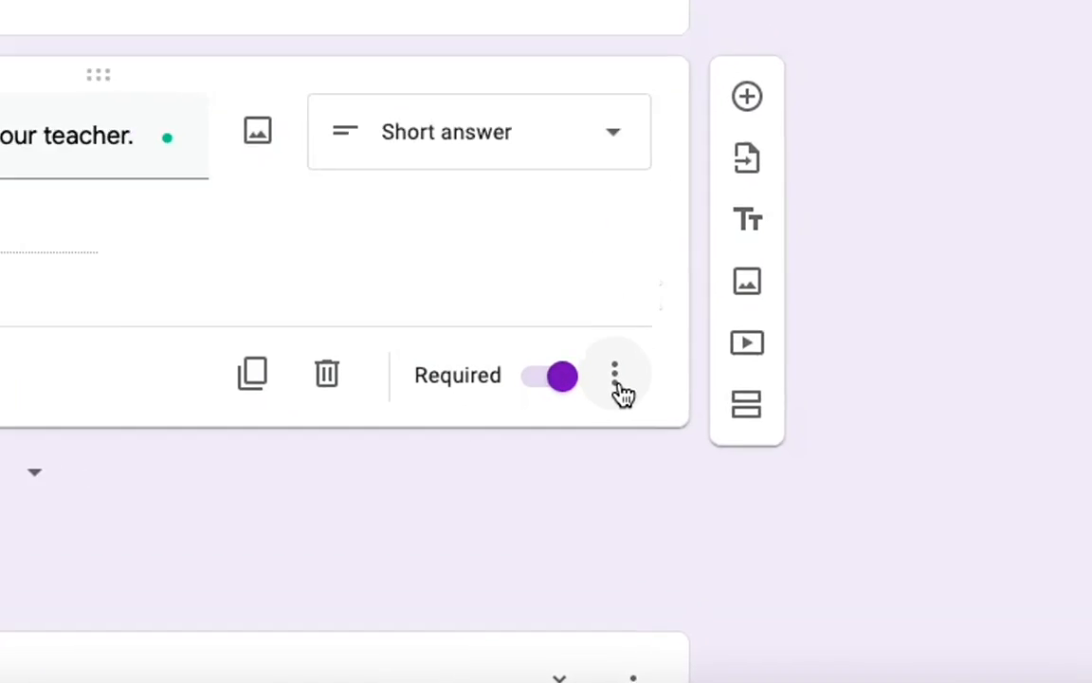
pyautogui.click(572, 365)
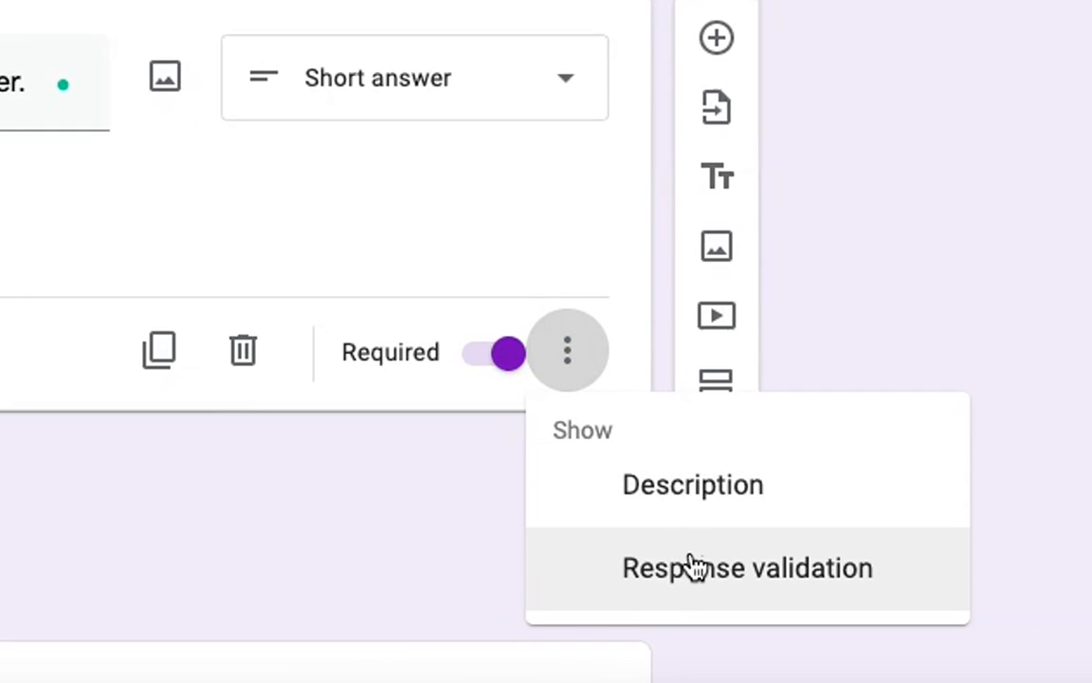
pyautogui.click(693, 565)
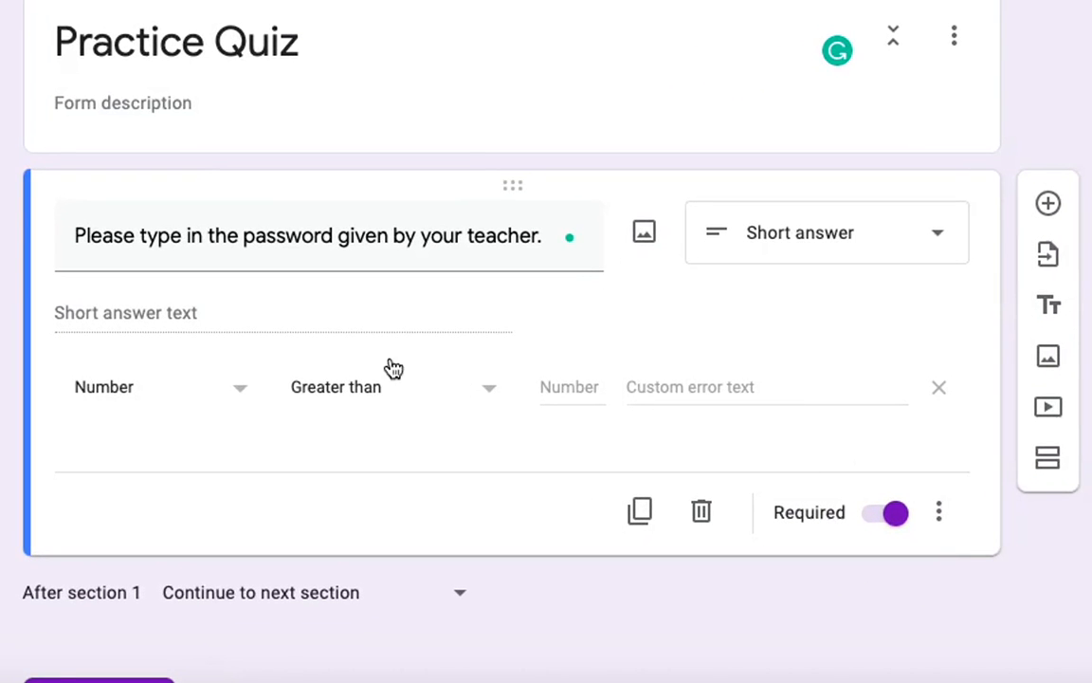
# Set the validation rule to Text, Contains, with the required password word entered
pyautogui.click(204, 401)
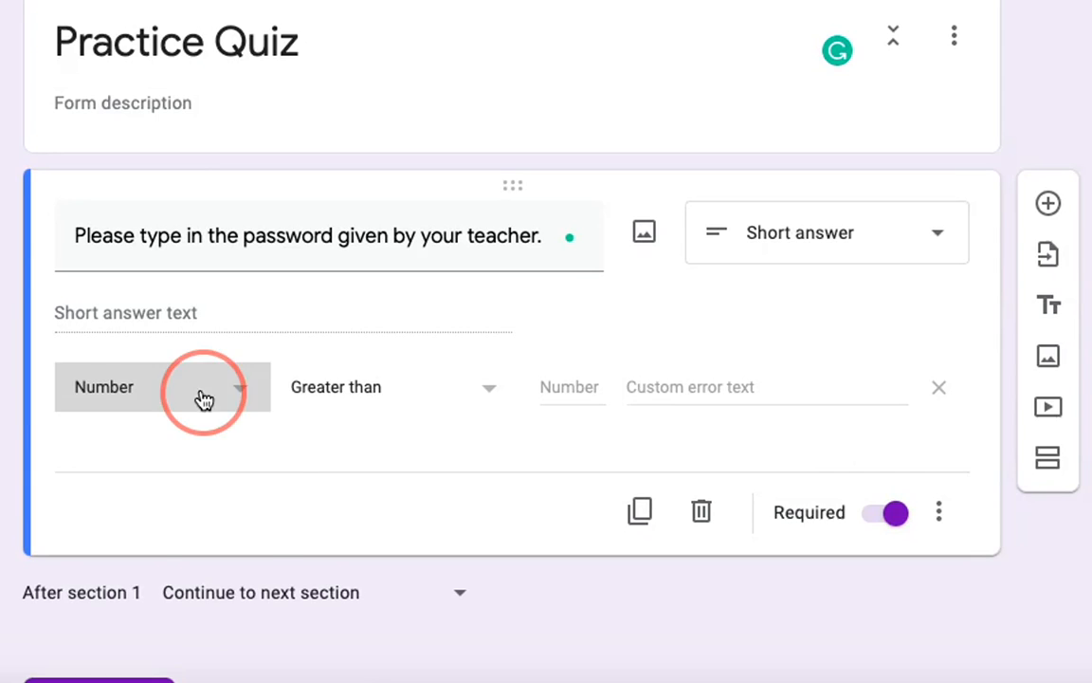
pyautogui.click(183, 439)
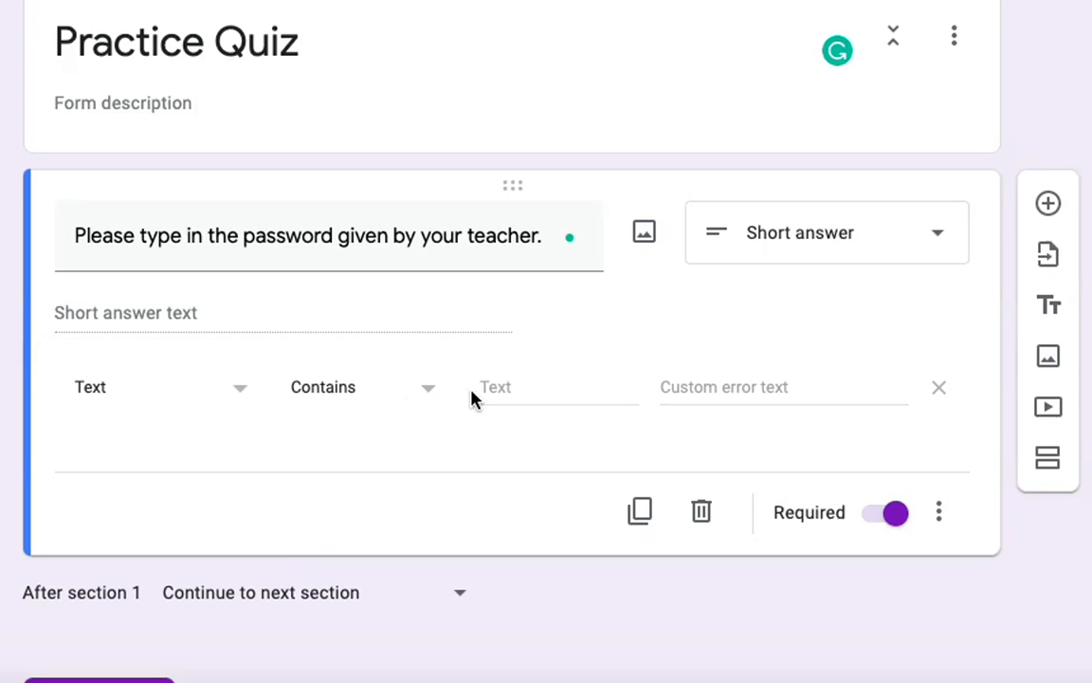
pyautogui.click(533, 384)
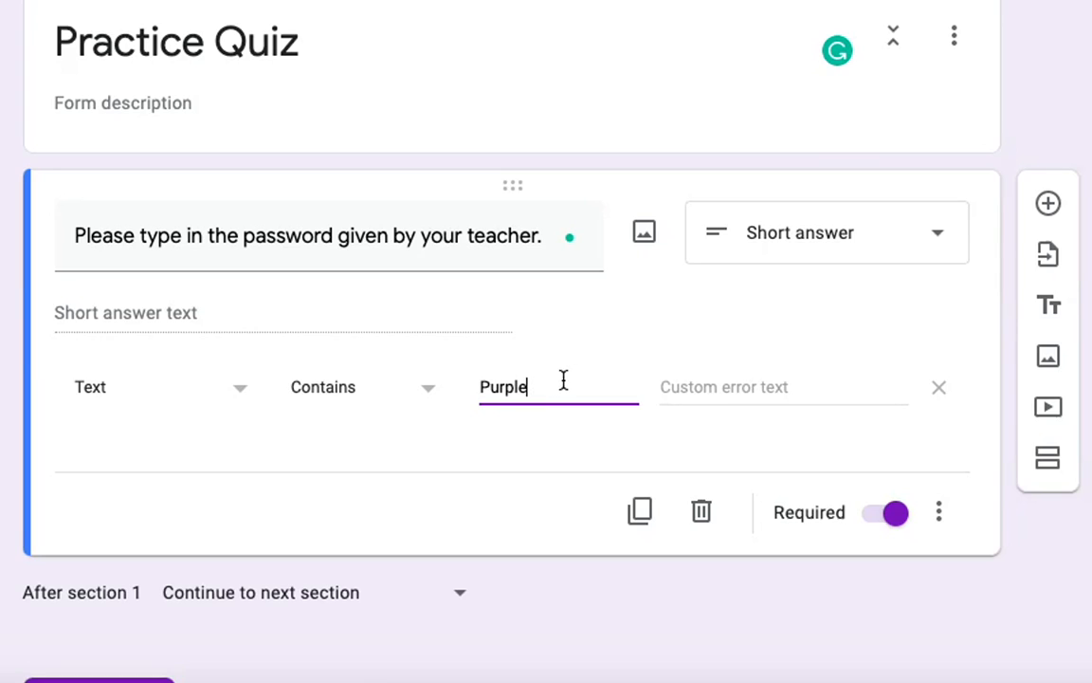
# Enter the error text 'Remember that this password is case sensitive. Please be sure you are entering it in correctly!'
pyautogui.click(701, 389)
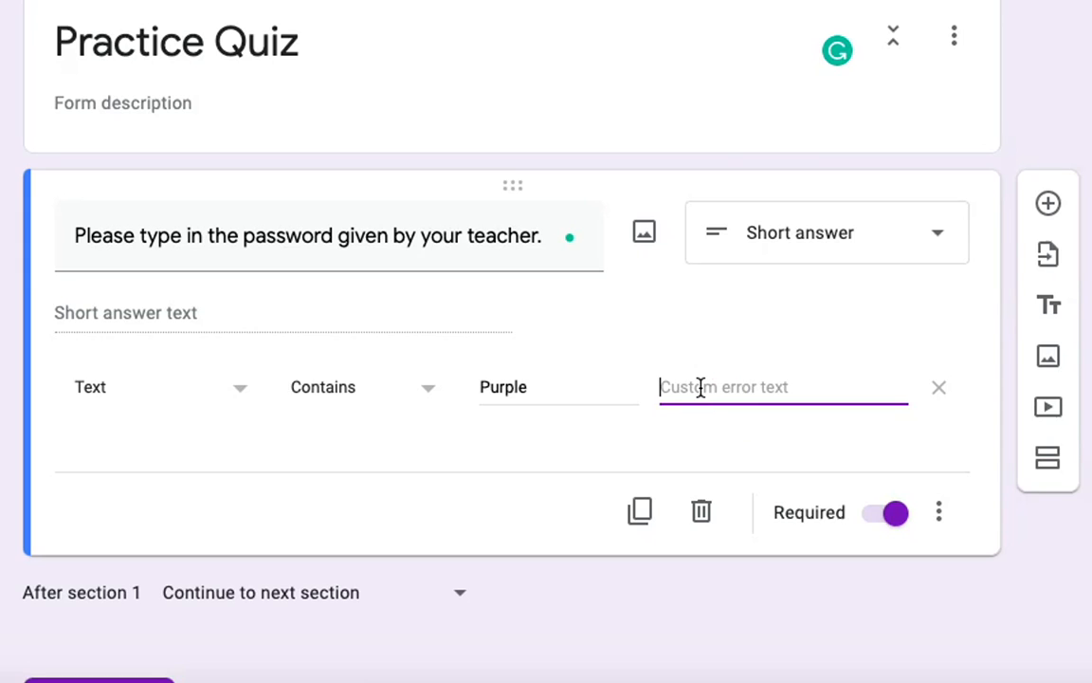
pyautogui.write('Remember that this pass')
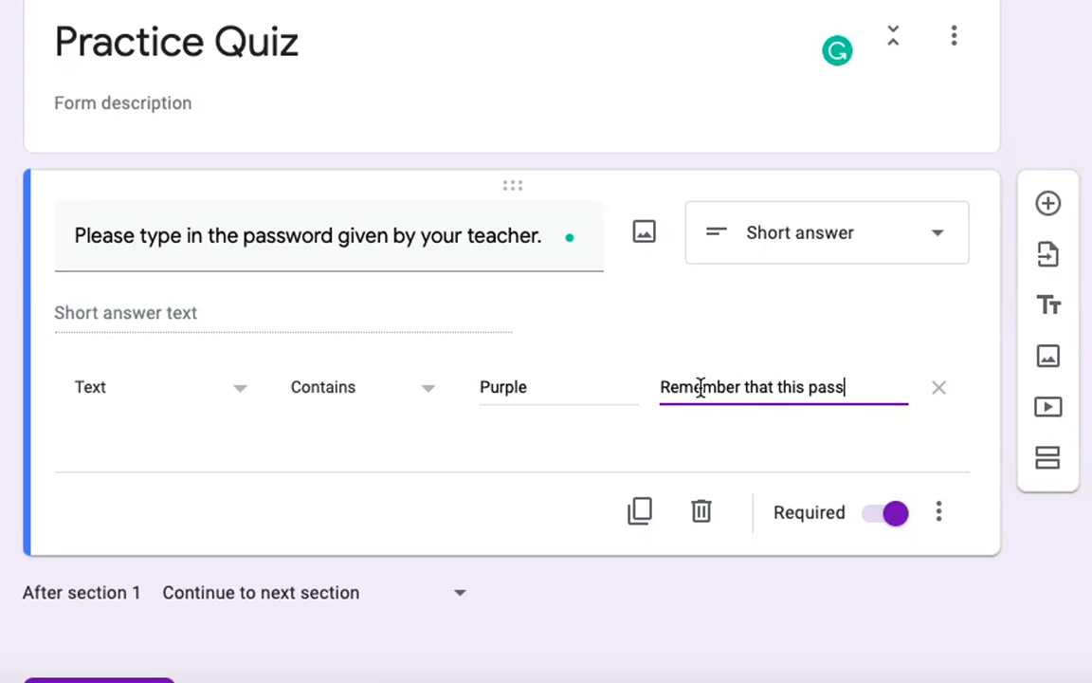
pyautogui.write('word is case sensit')
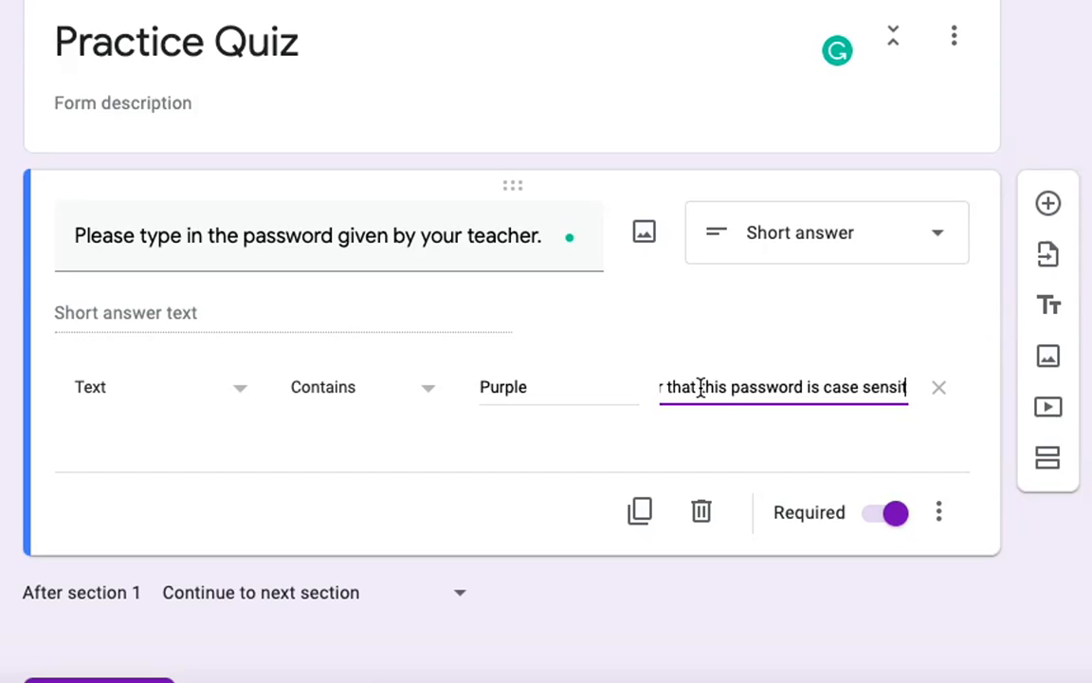
pyautogui.write('ive. Plesae b')
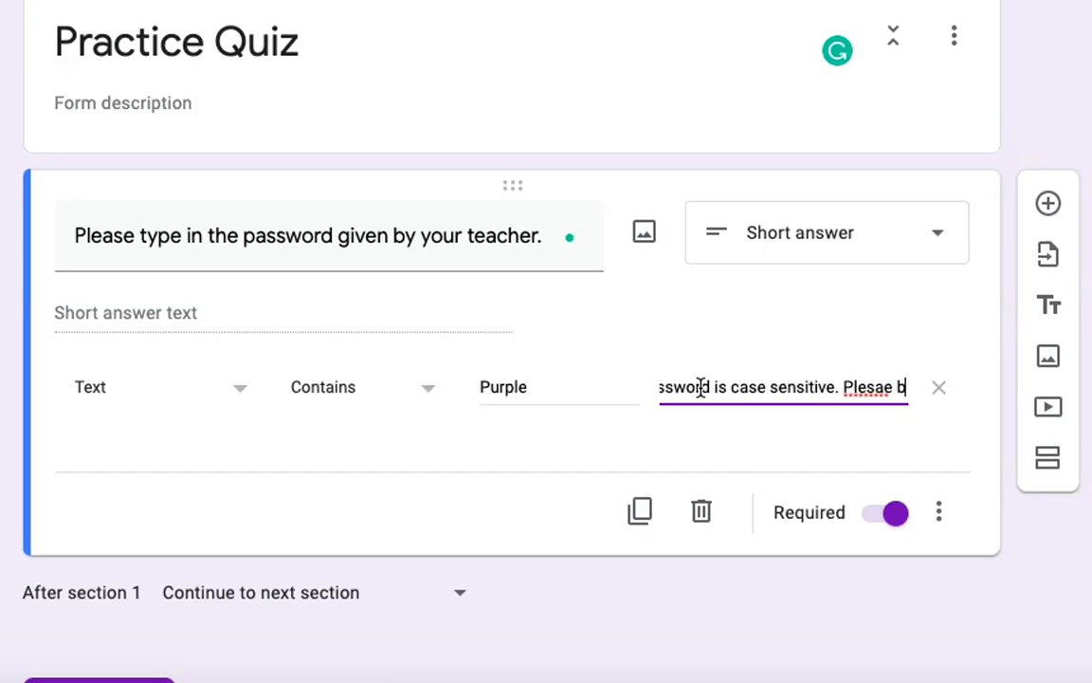
pyautogui.press('BackSpace')
pyautogui.press('BackSpace')
pyautogui.press('BackSpace')
pyautogui.press('BackSpace')
pyautogui.write('ase be sure')
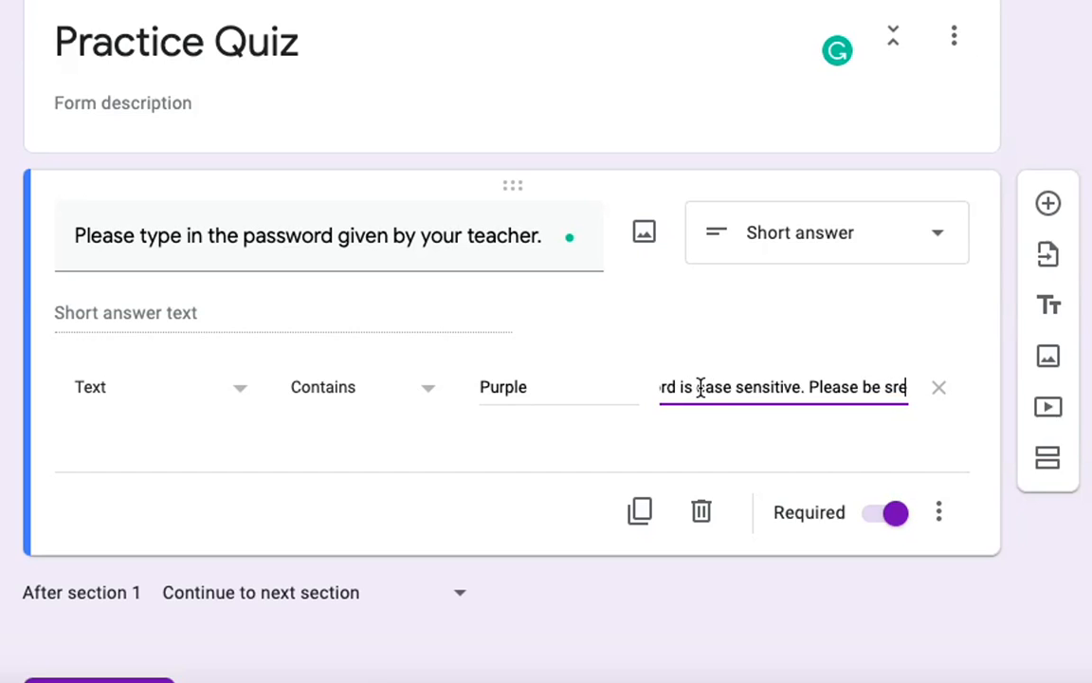
pyautogui.press('BackSpace')
pyautogui.press('BackSpace')
pyautogui.write('ure you ')
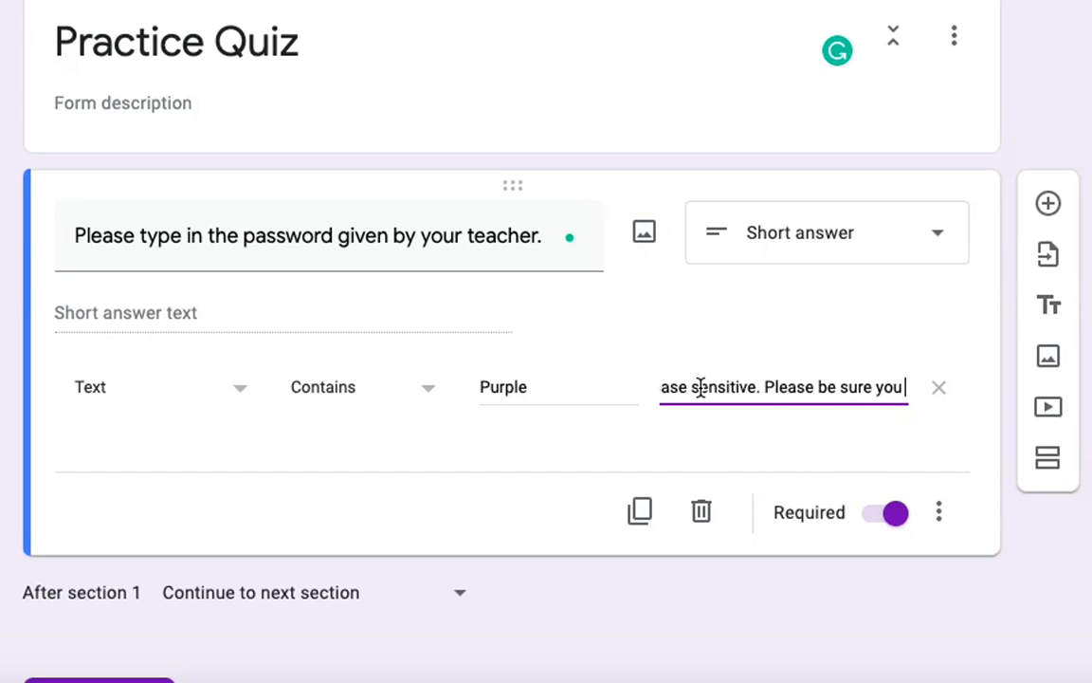
pyautogui.write('are entering it in corre')
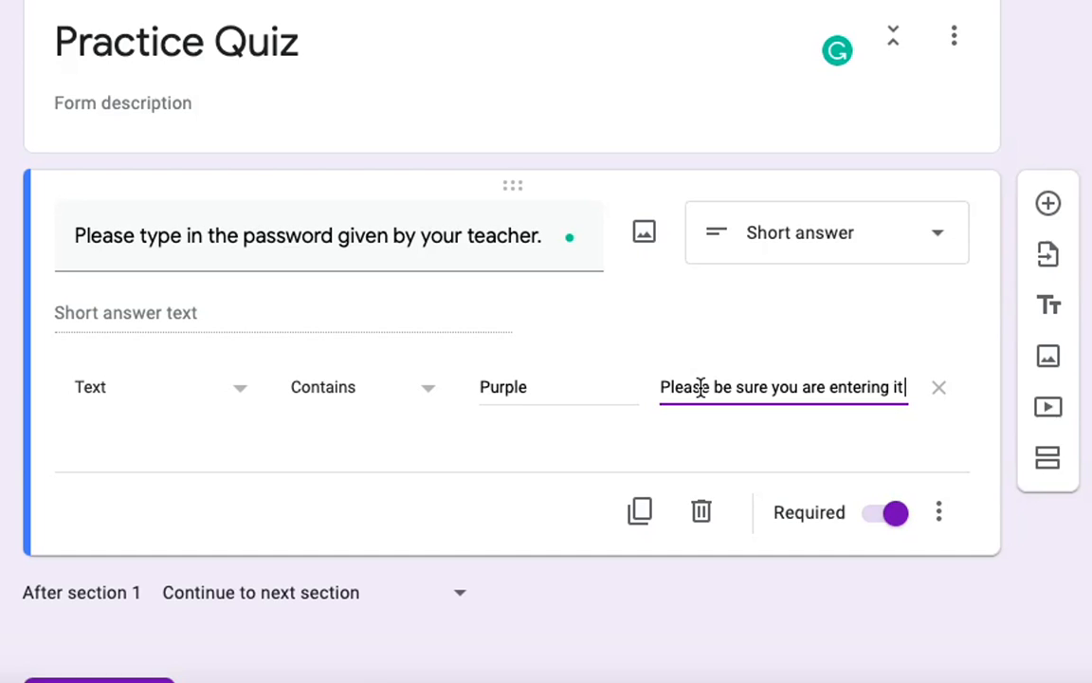
pyautogui.write('ctly!')
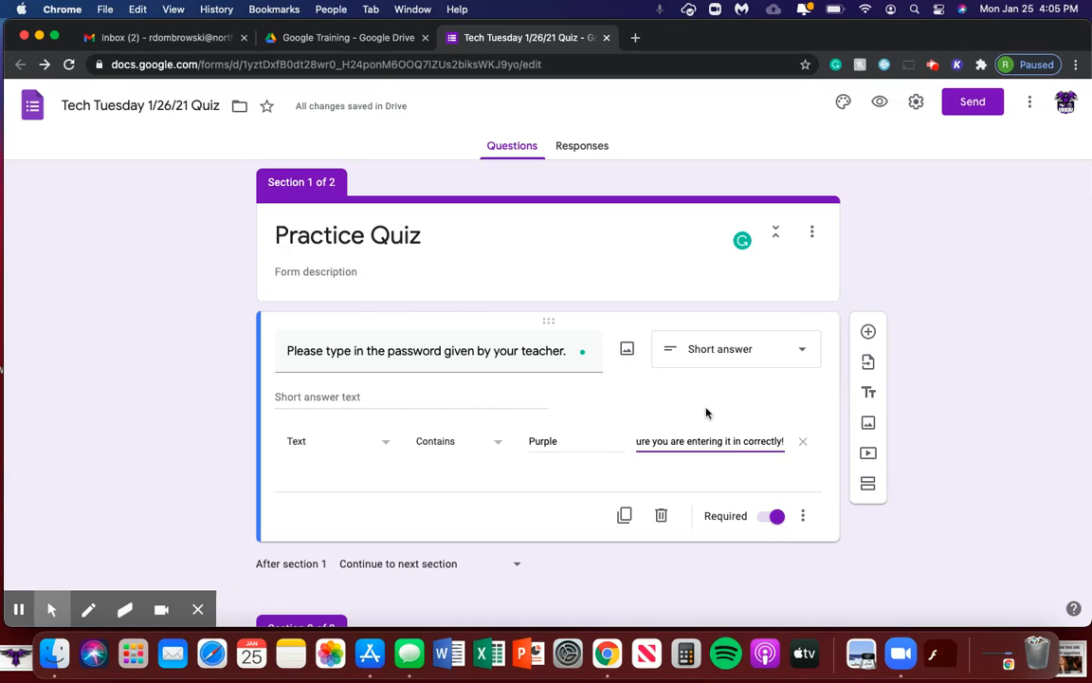
# In the form preview, submit a wrong password to trigger the case-sensitive error
pyautogui.click(881, 102)
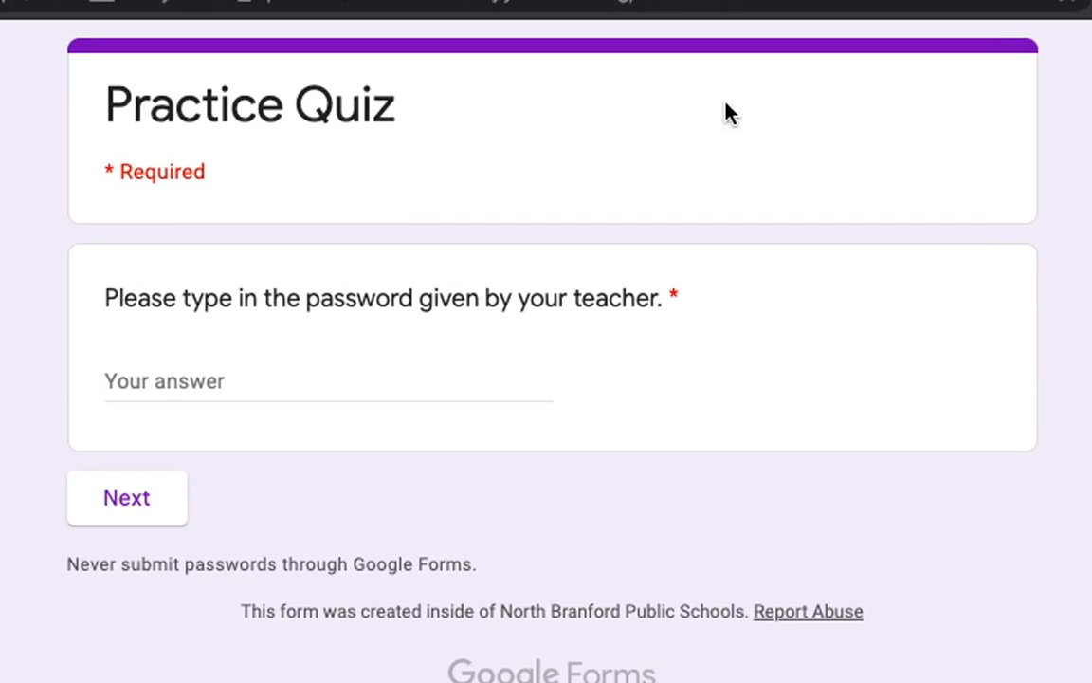
pyautogui.click(234, 368)
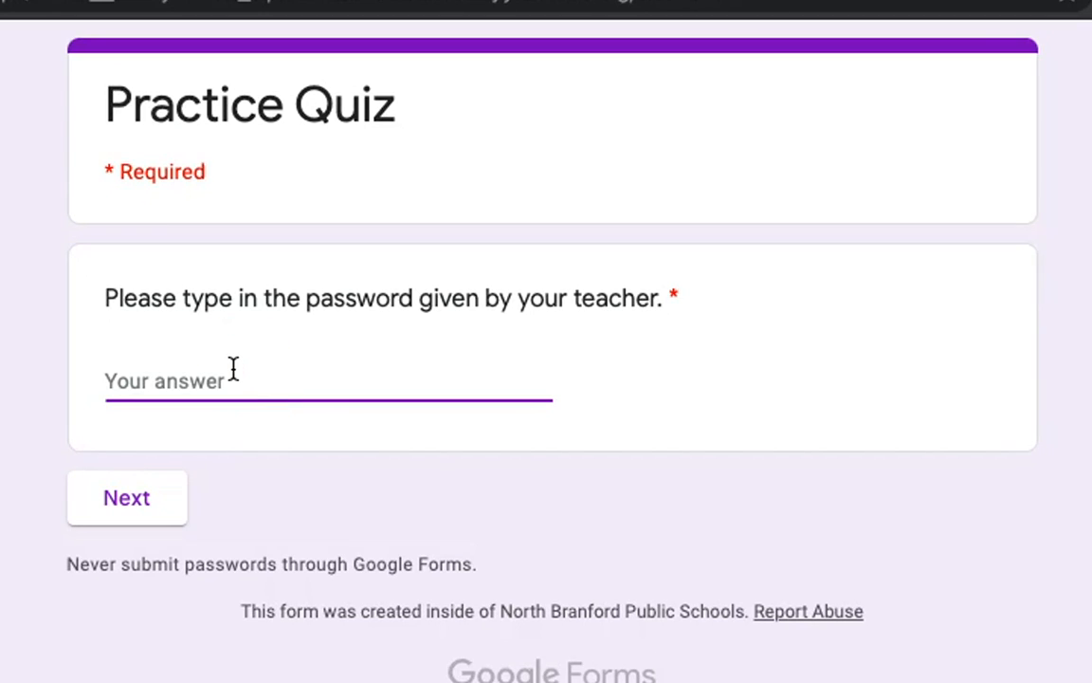
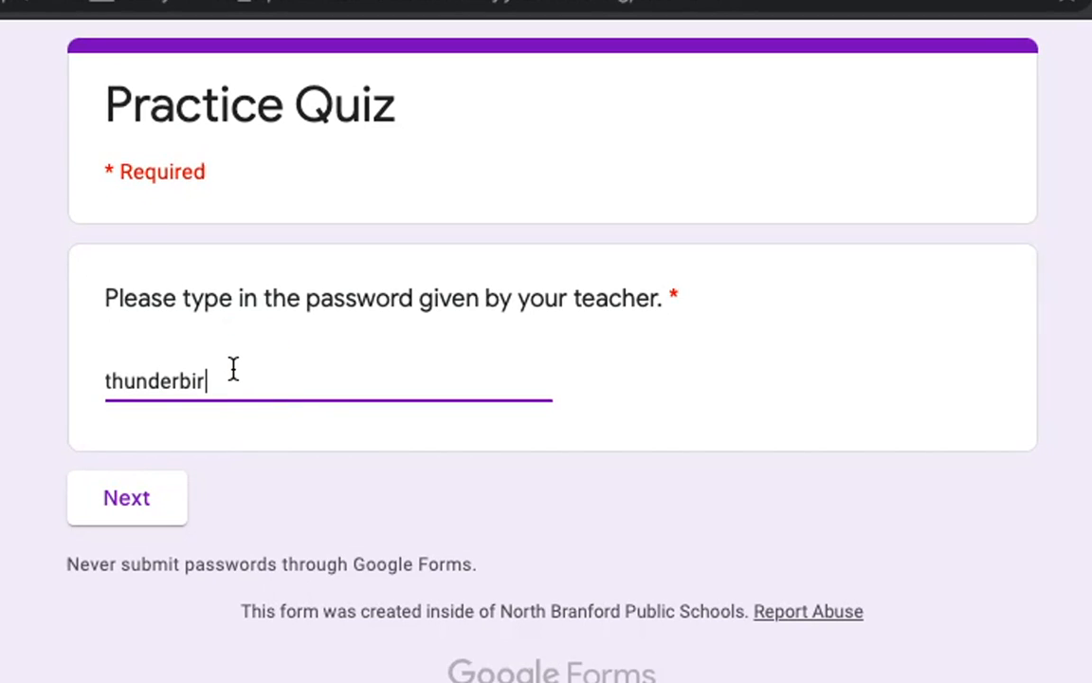
pyautogui.click(144, 508)
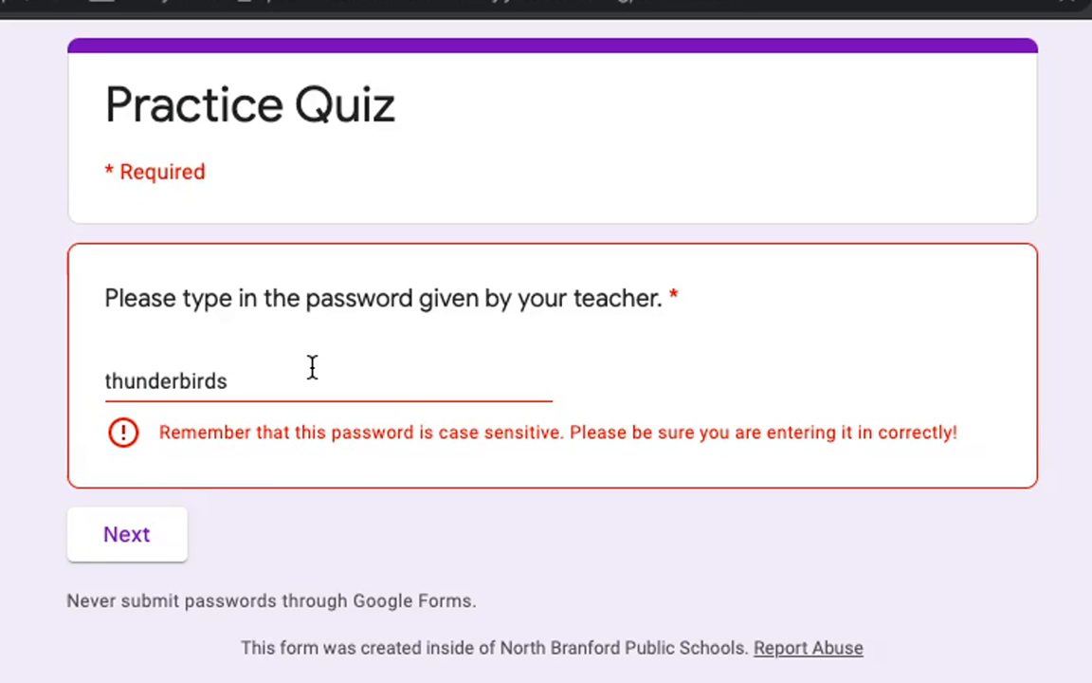
# Replace the wrong answer with the correct password and submit it successfully
pyautogui.moveTo(312, 368); pyautogui.dragTo(284, 377)
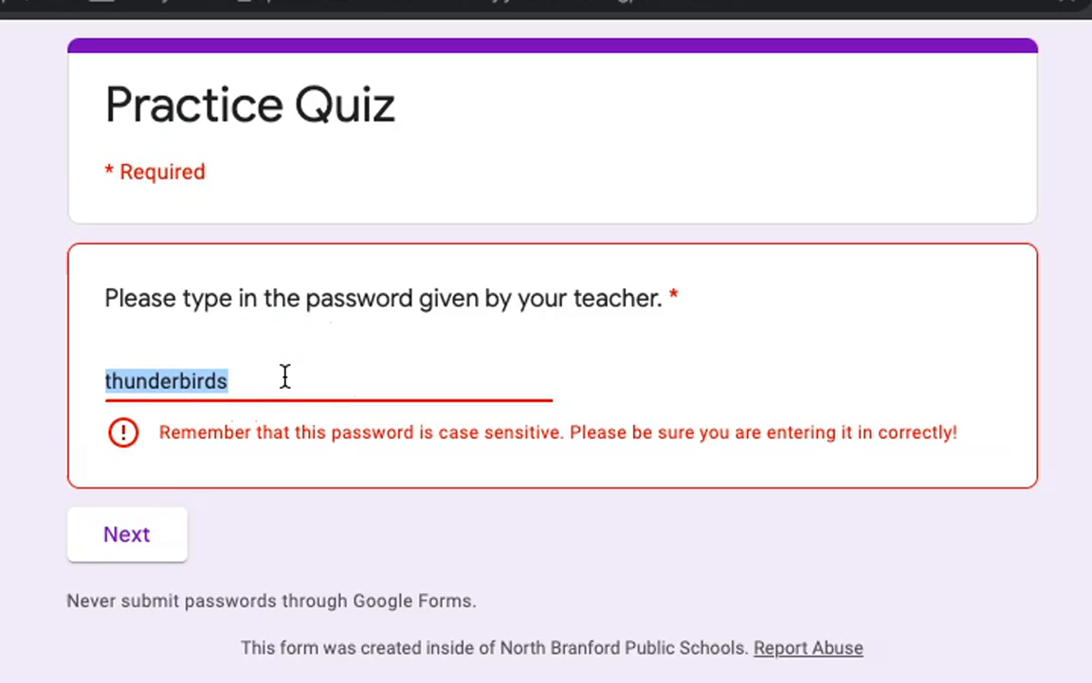
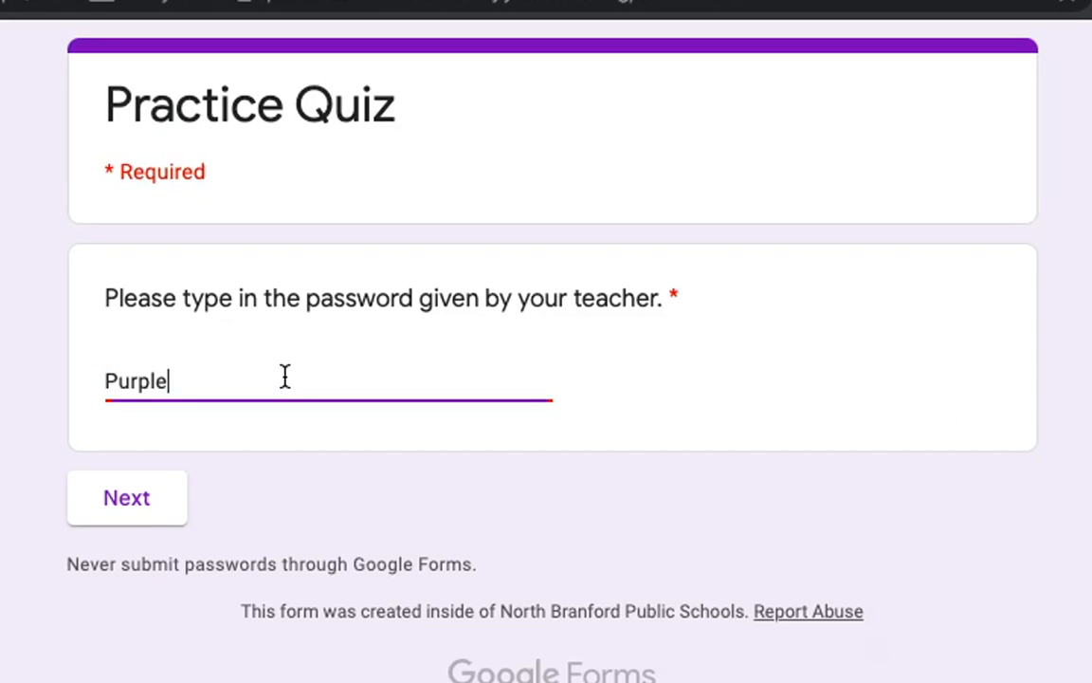
pyautogui.click(141, 509)
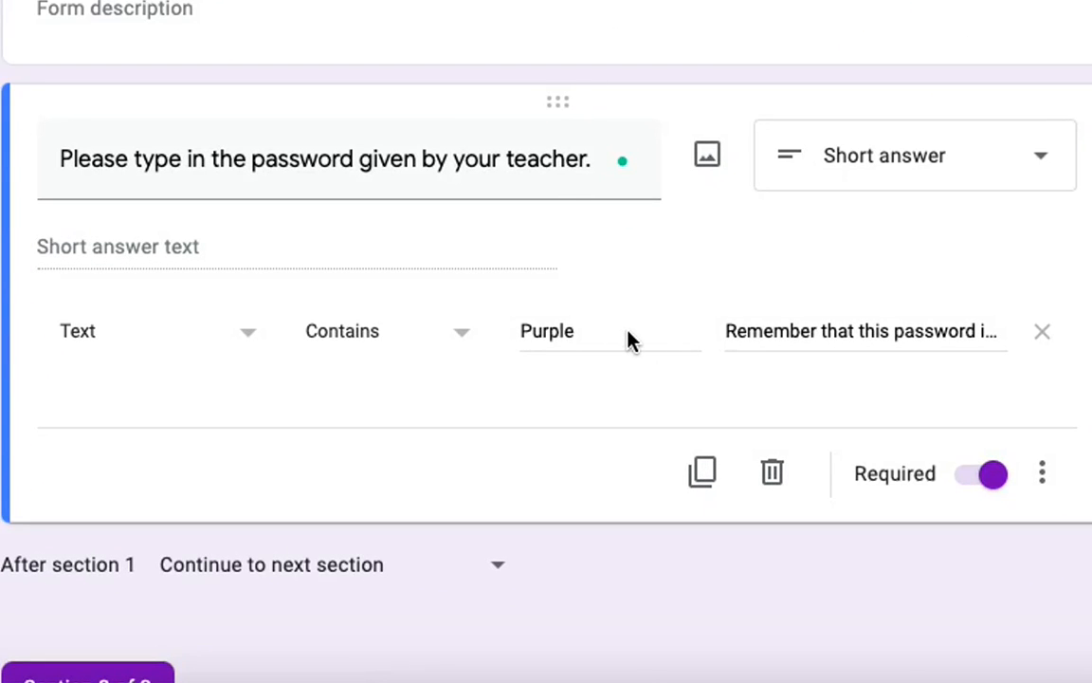
# Replace the required Contains value with the new password word, keeping the Text, Contains rule
pyautogui.click(599, 332)
pyautogui.press('BackSpace')
pyautogui.press('BackSpace')
pyautogui.press('BackSpace')
pyautogui.press('BackSpace')
pyautogui.press('BackSpace')
pyautogui.press('BackSpace')
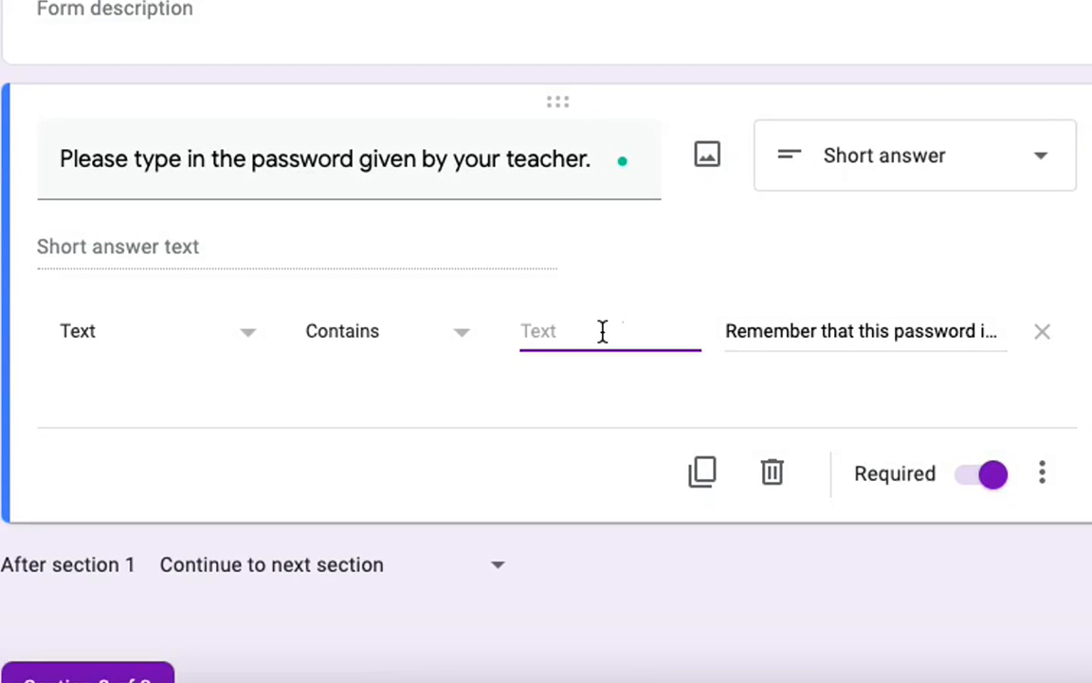
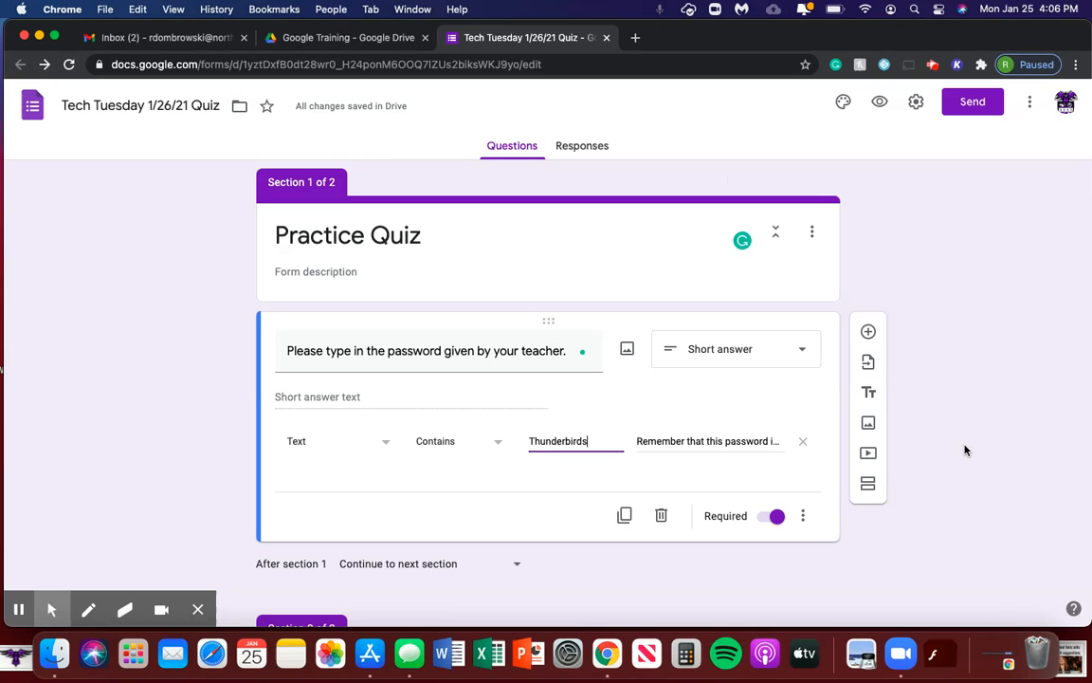
pyautogui.scroll(-1, 964, 449)
pyautogui.scroll(1, 964, 450)
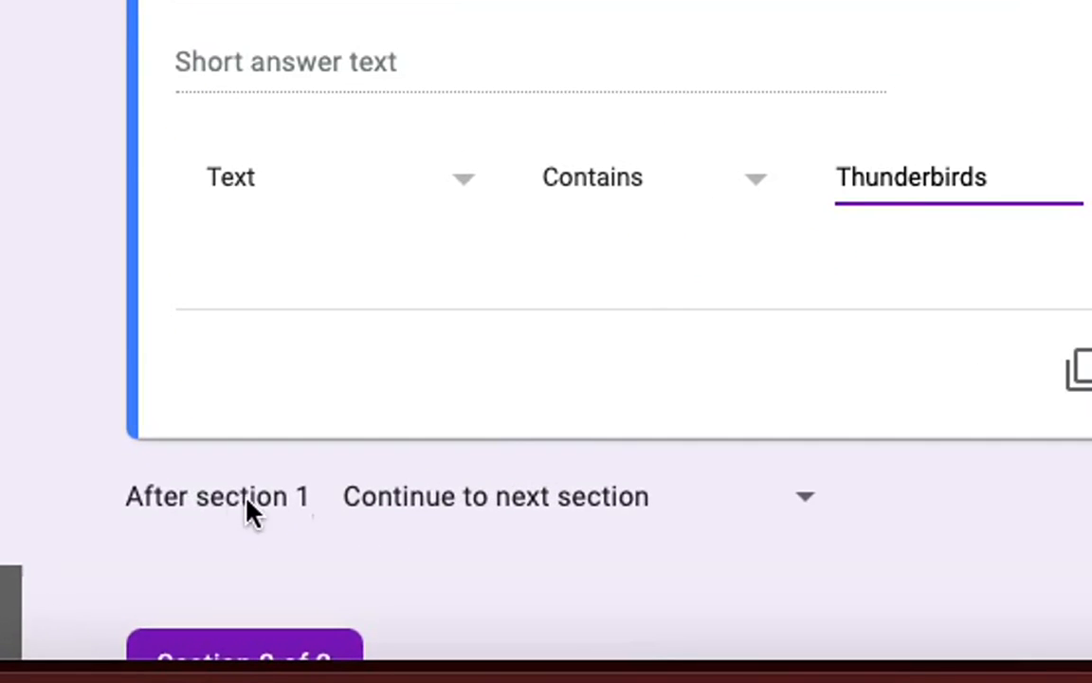
pyautogui.click(512, 495)
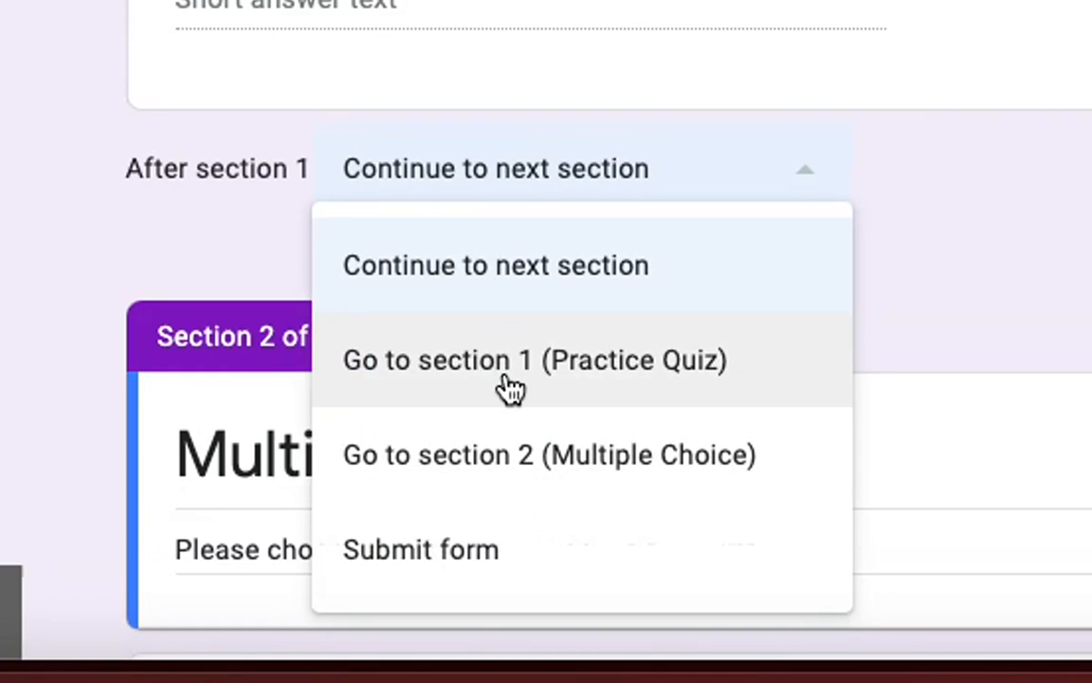
pyautogui.click(509, 271)
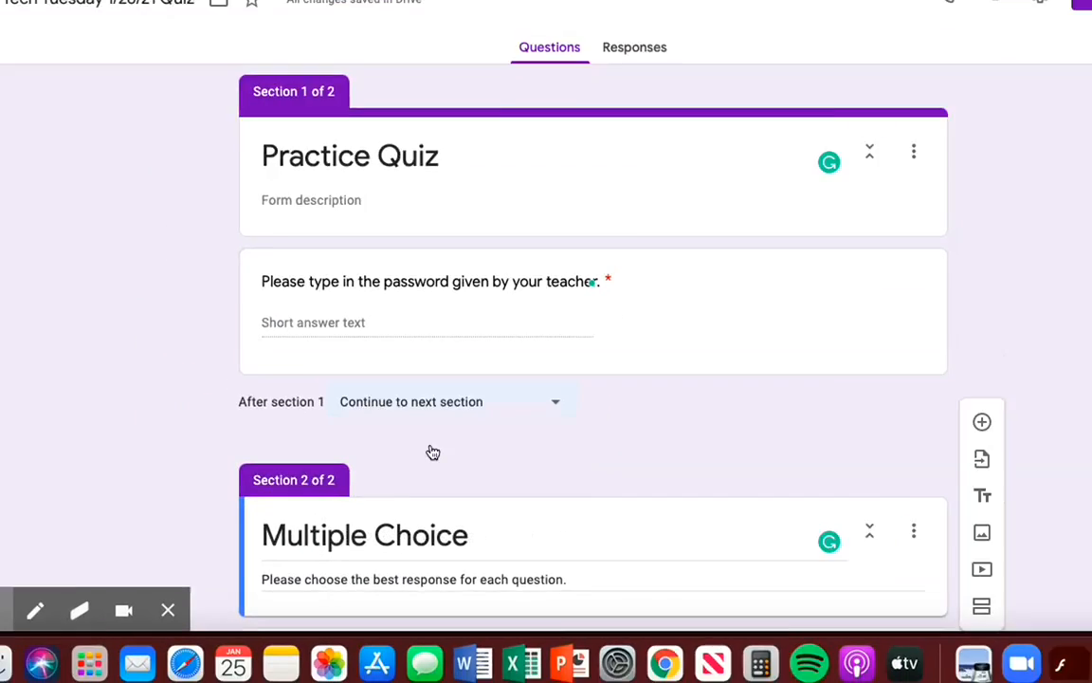
pyautogui.scroll(-2, 799, 270)
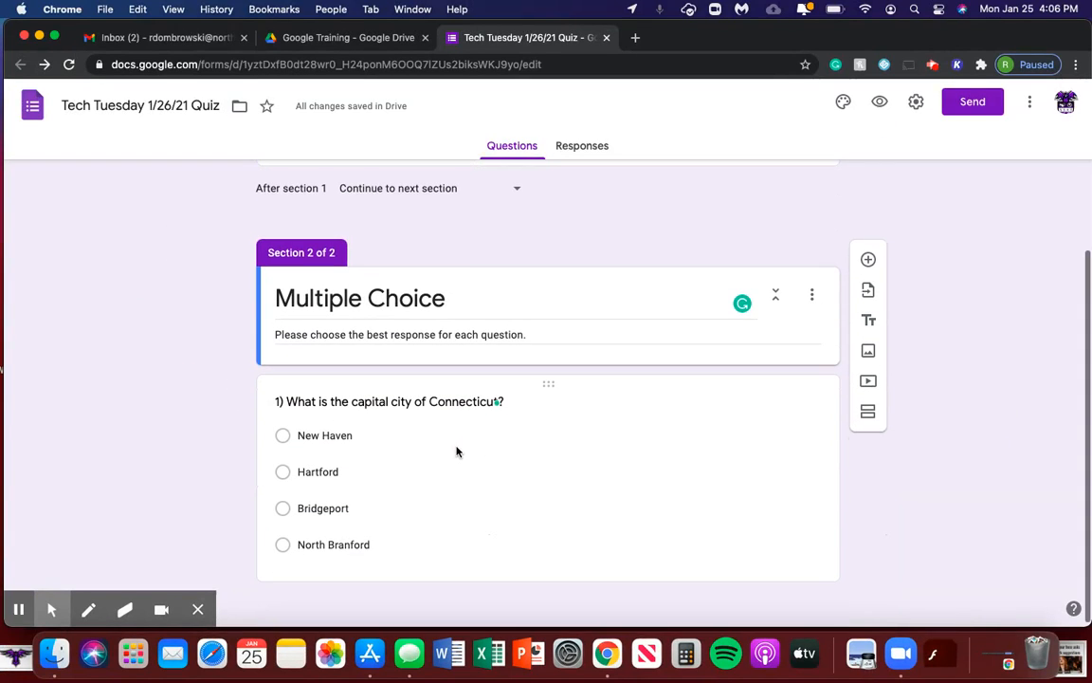
pyautogui.scroll(3, 456, 451)
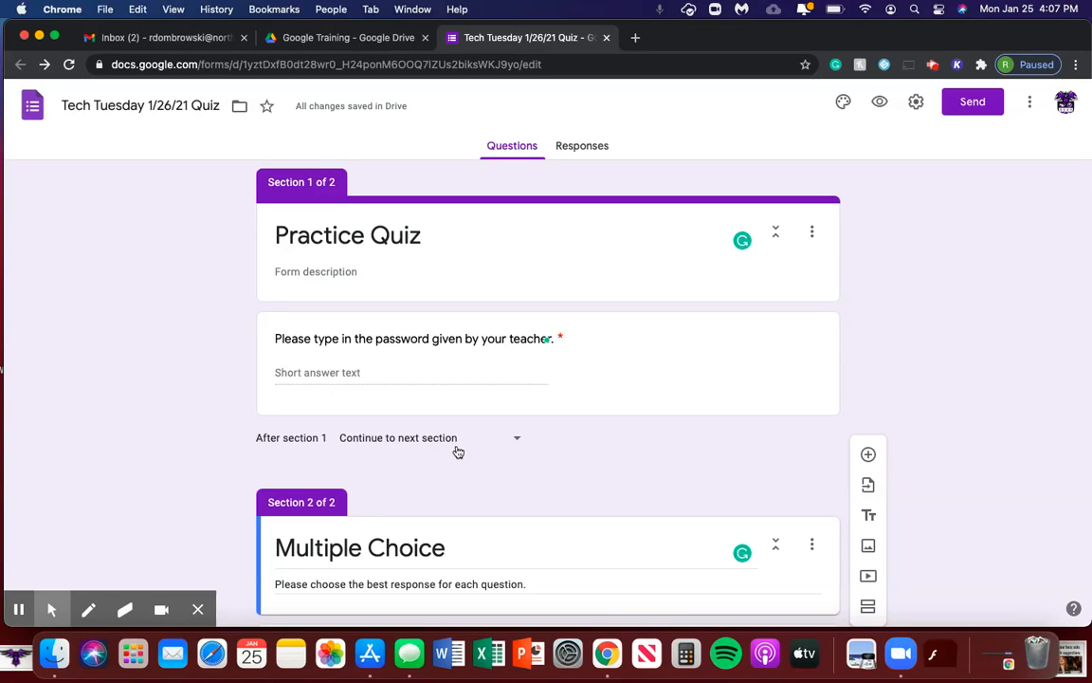